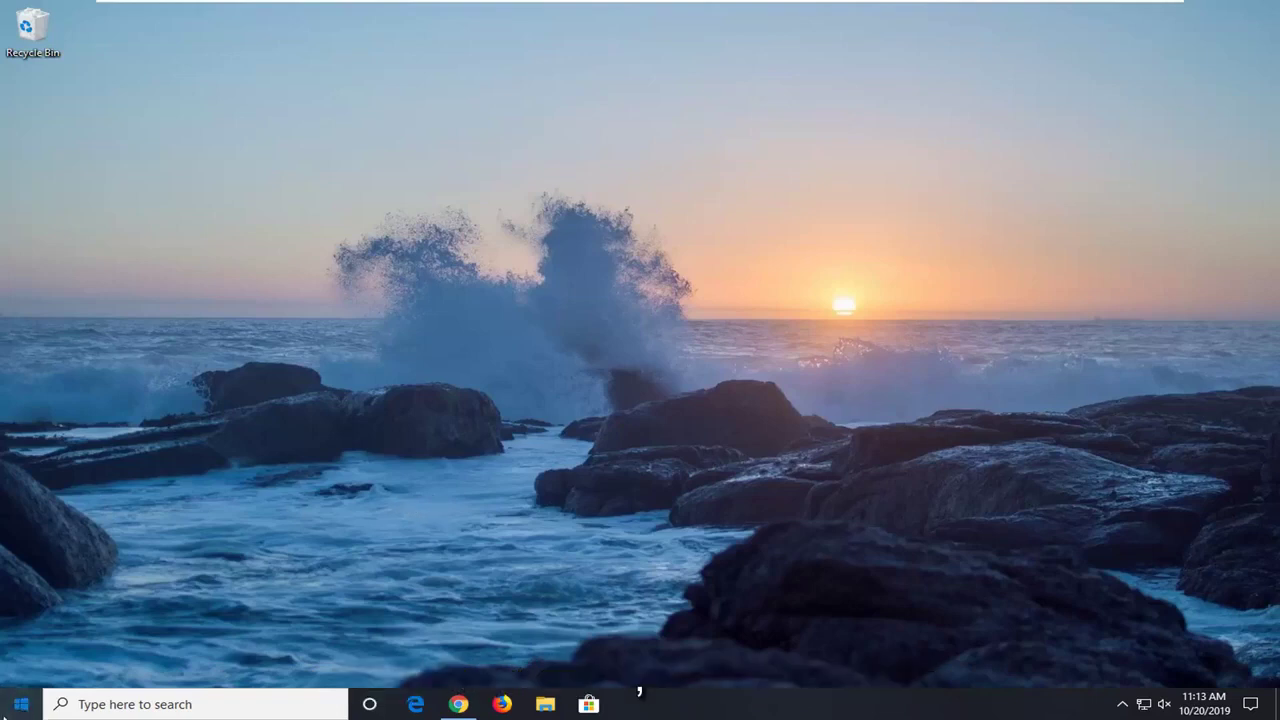
Step: Launch the Services app from a Start search for 'services'
{"action": "left_click", "coordinate": [4, 714]}
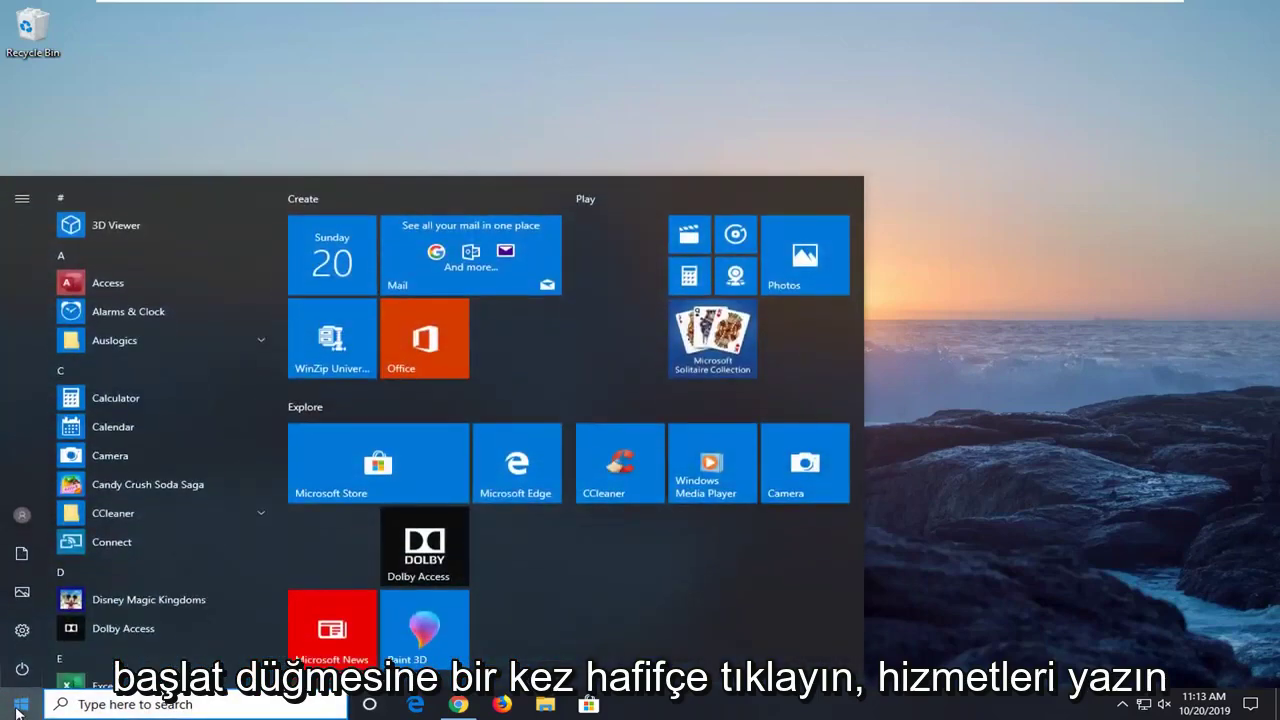
{"action": "type", "text": "services"}
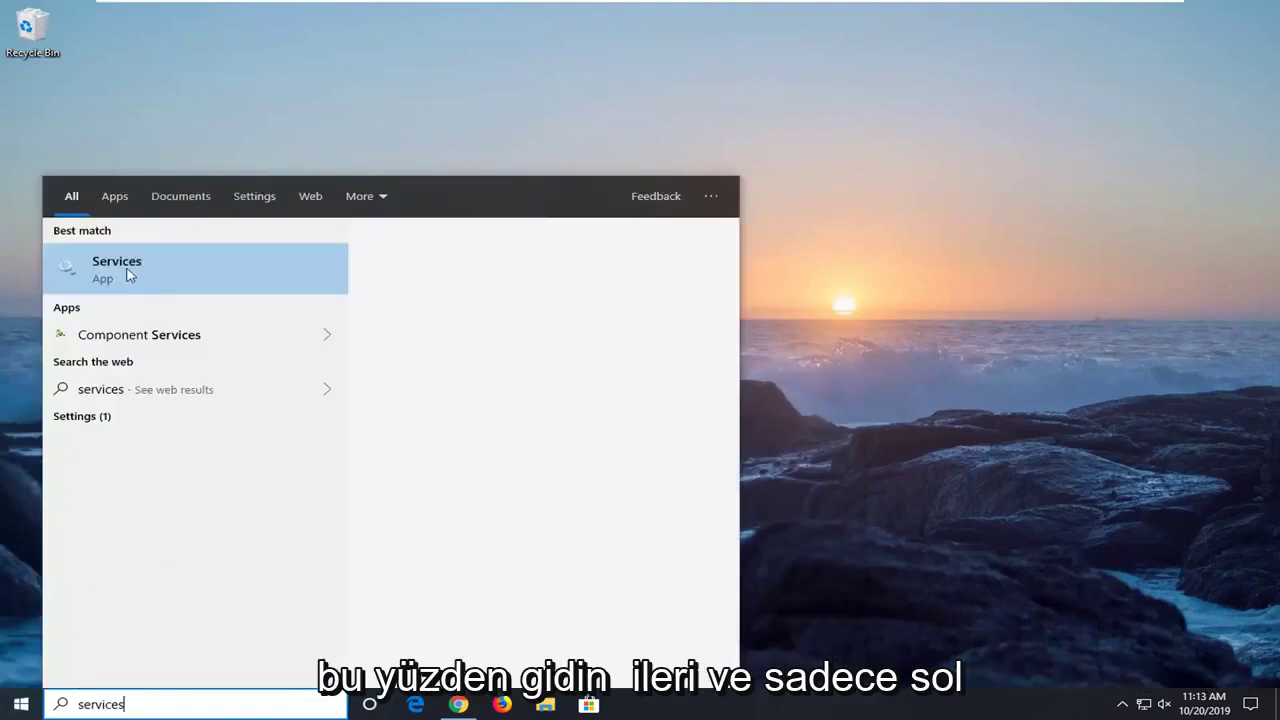
{"action": "left_click", "coordinate": [127, 274]}
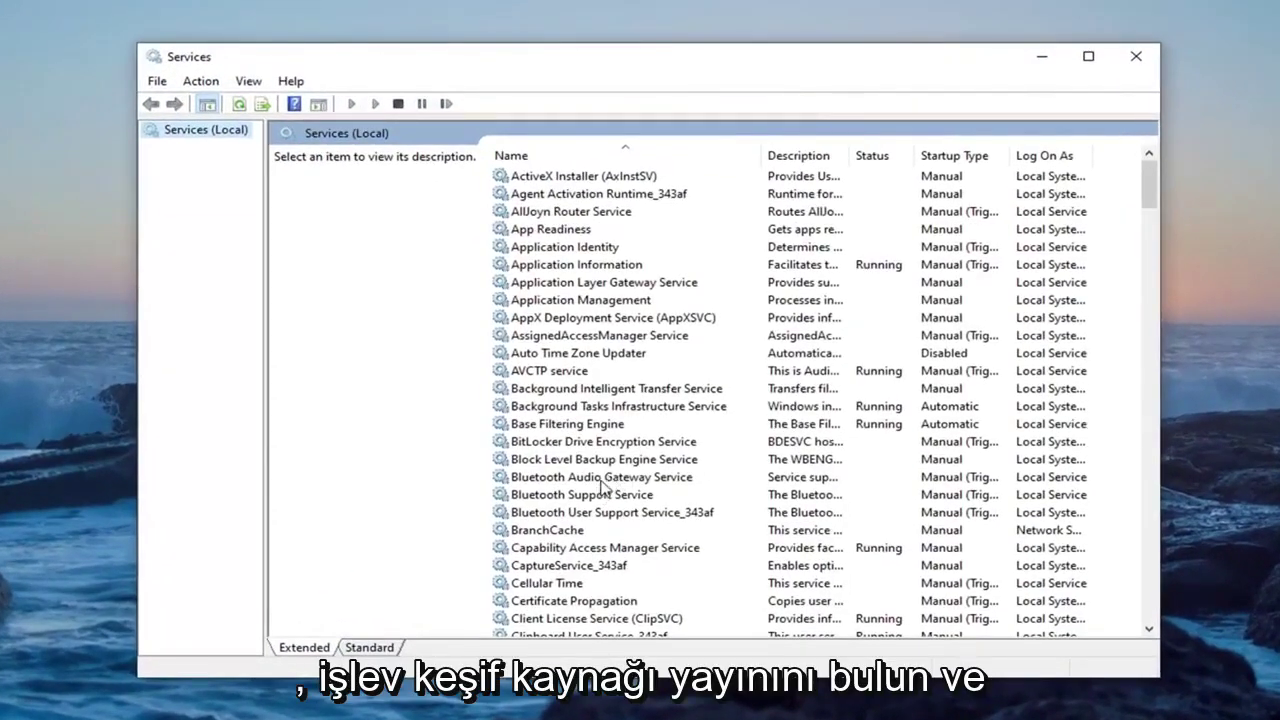
Step: Scroll the services list down to Function Discovery Resource Publication and select it
{"action": "left_click", "coordinate": [603, 466]}
{"action": "scroll", "coordinate": [592, 505], "scroll_direction": "down", "scroll_amount": 9}
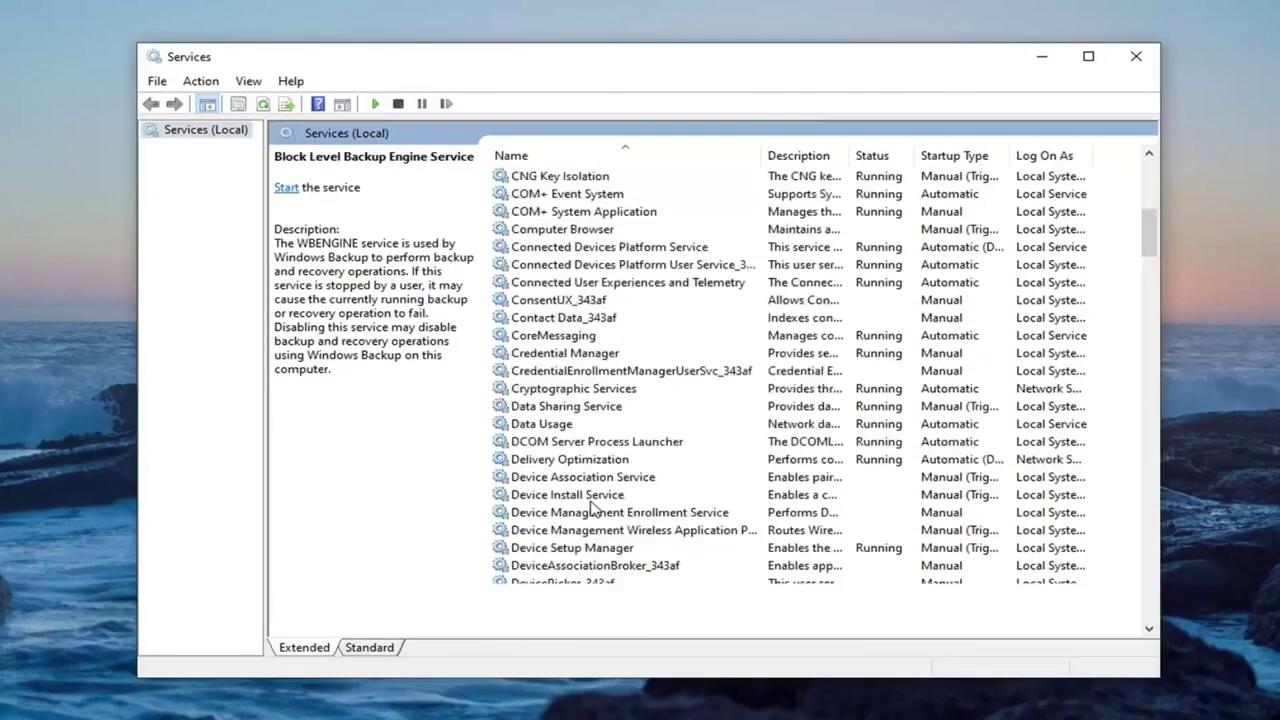
{"action": "scroll", "coordinate": [592, 505], "scroll_direction": "down", "scroll_amount": 7}
{"action": "scroll", "coordinate": [592, 505], "scroll_direction": "down", "scroll_amount": 1}
{"action": "left_click", "coordinate": [596, 513]}
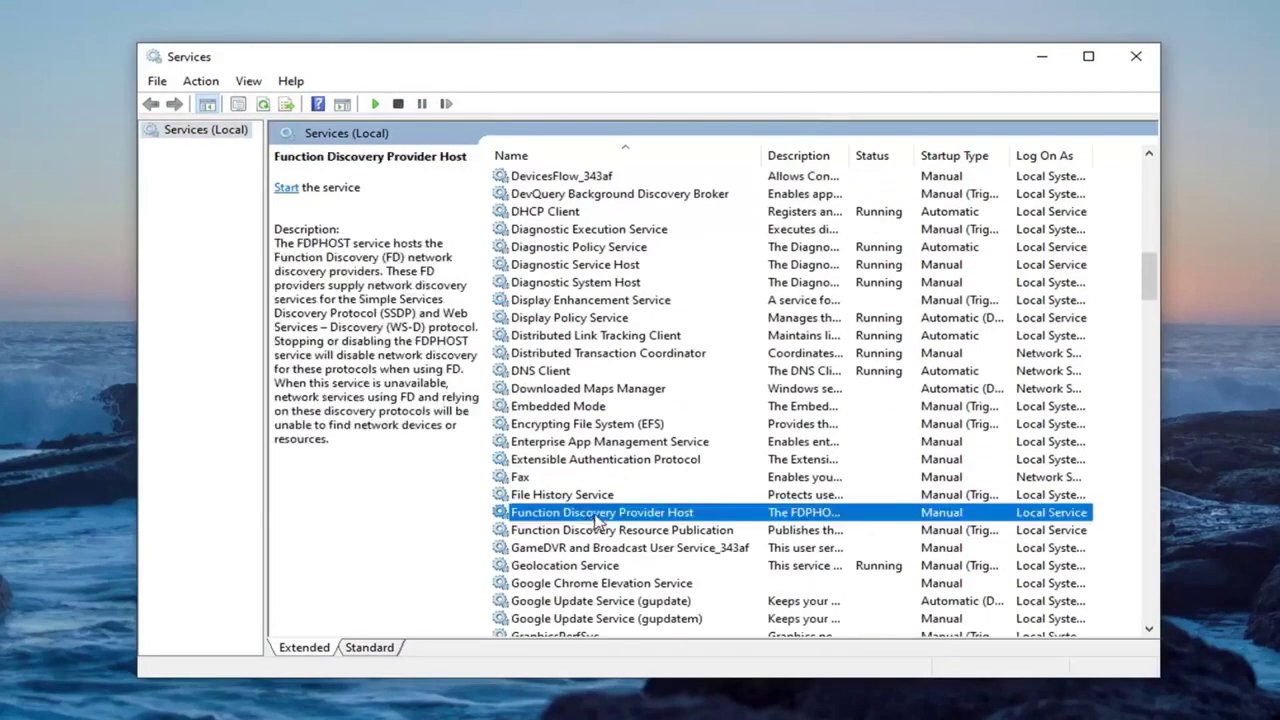
Step: Set Function Discovery Resource Publication to Automatic startup, start the service, and confirm with OK
{"action": "double_click", "coordinate": [574, 535]}
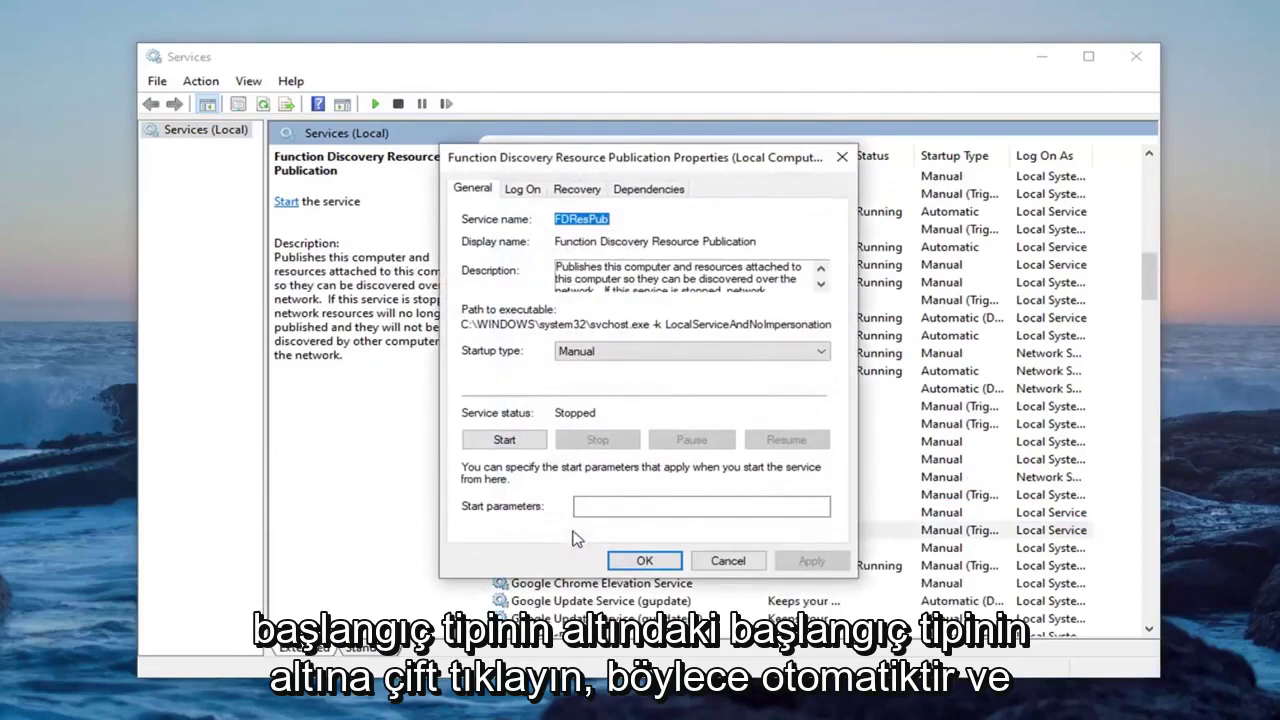
{"action": "left_click", "coordinate": [608, 352]}
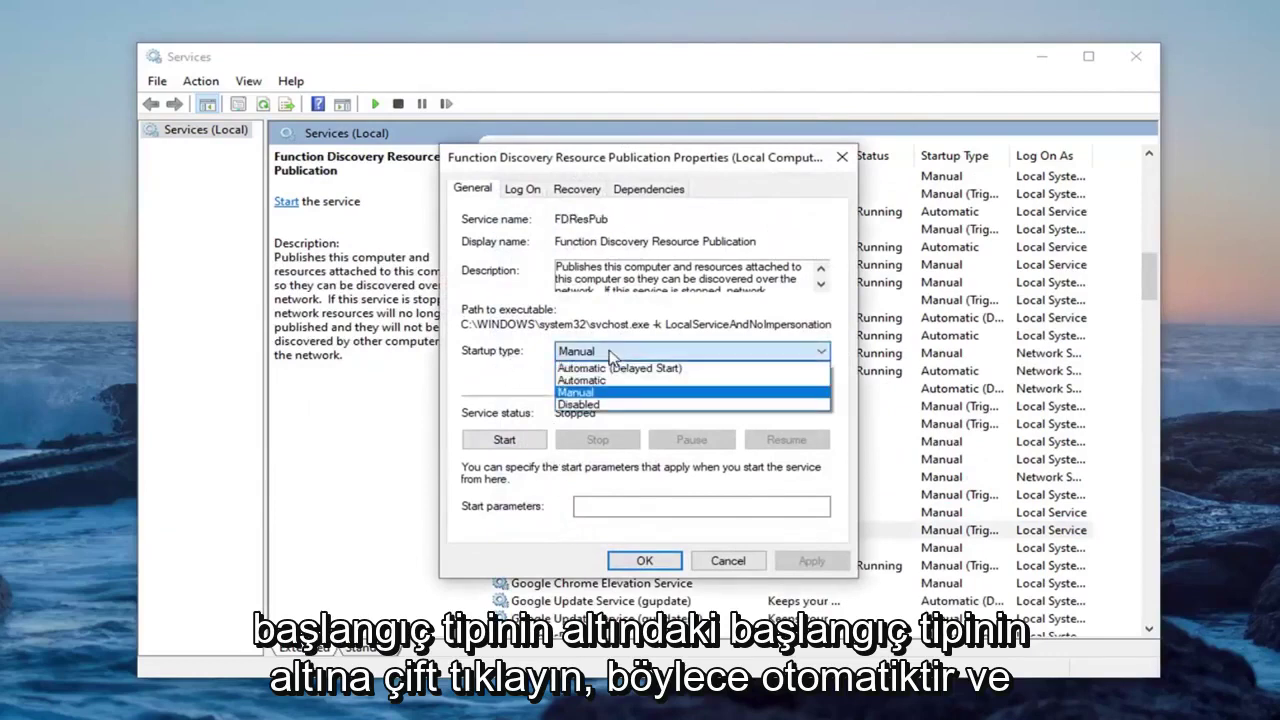
{"action": "left_click", "coordinate": [584, 382]}
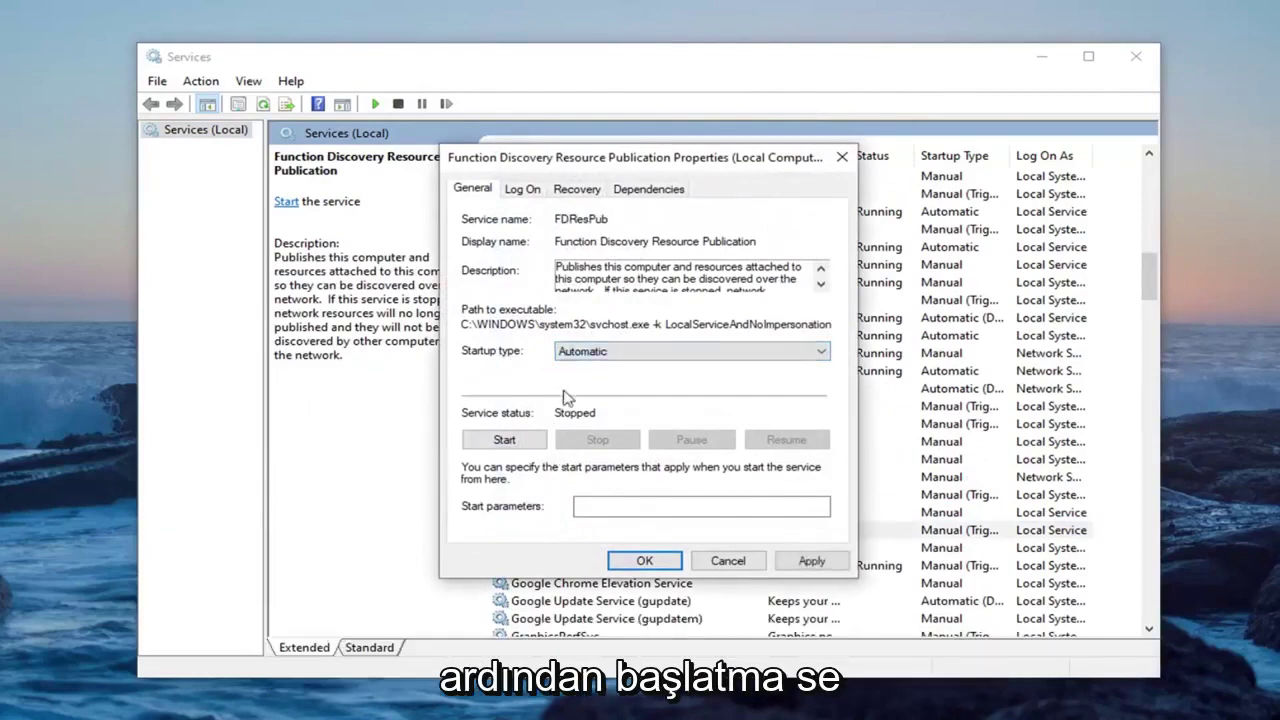
{"action": "left_click", "coordinate": [497, 441]}
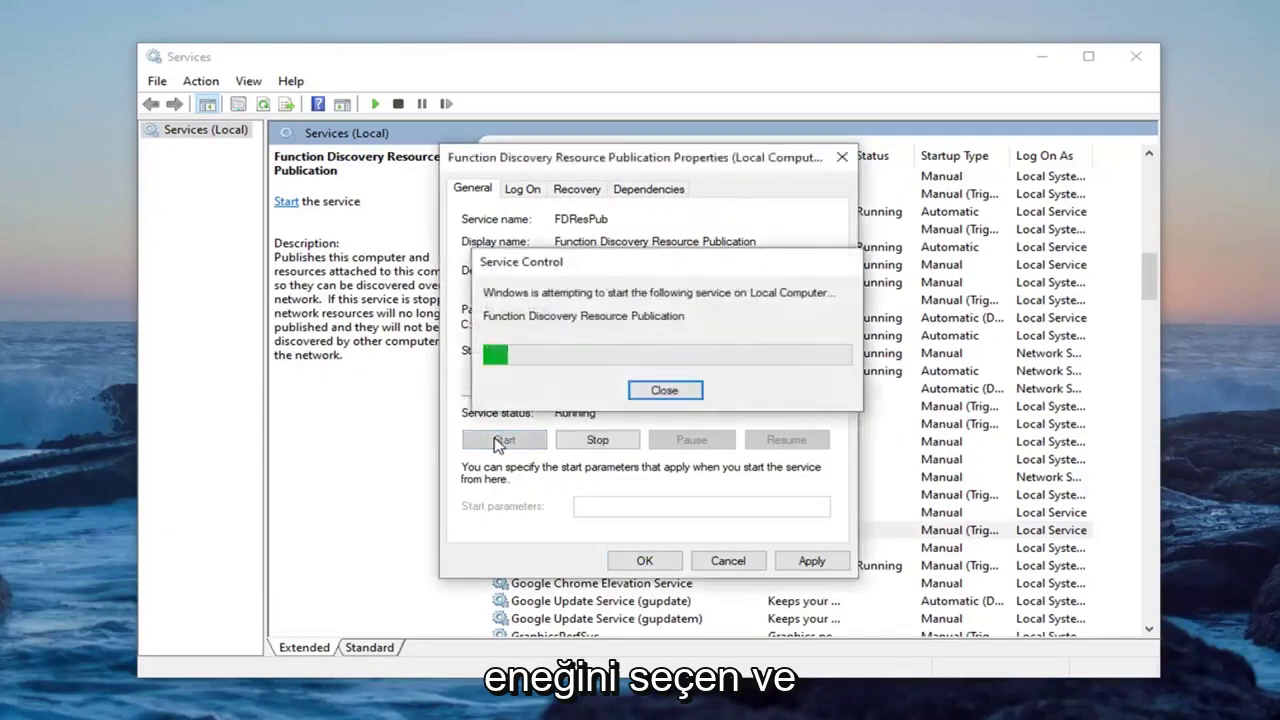
{"action": "left_click", "coordinate": [811, 560]}
{"action": "left_click", "coordinate": [645, 560]}
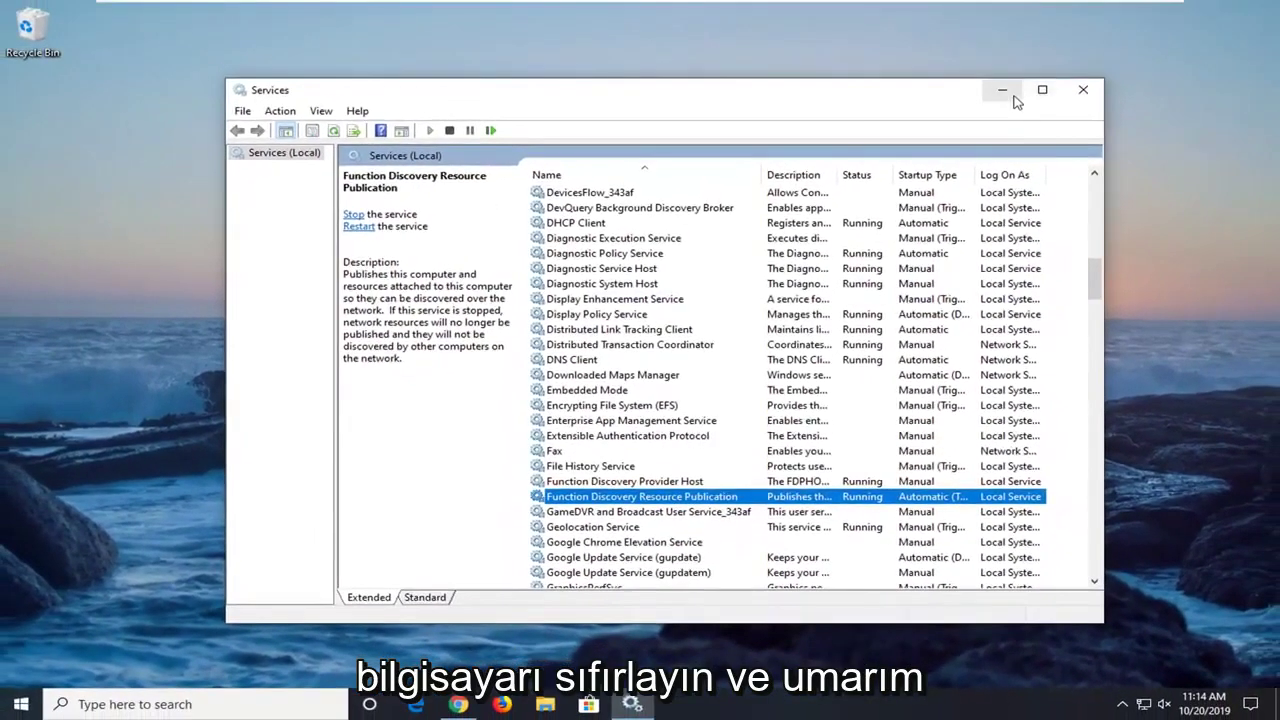
Step: Check that the service's Log On account is Local Service, then close Services
{"action": "left_click", "coordinate": [1008, 88]}
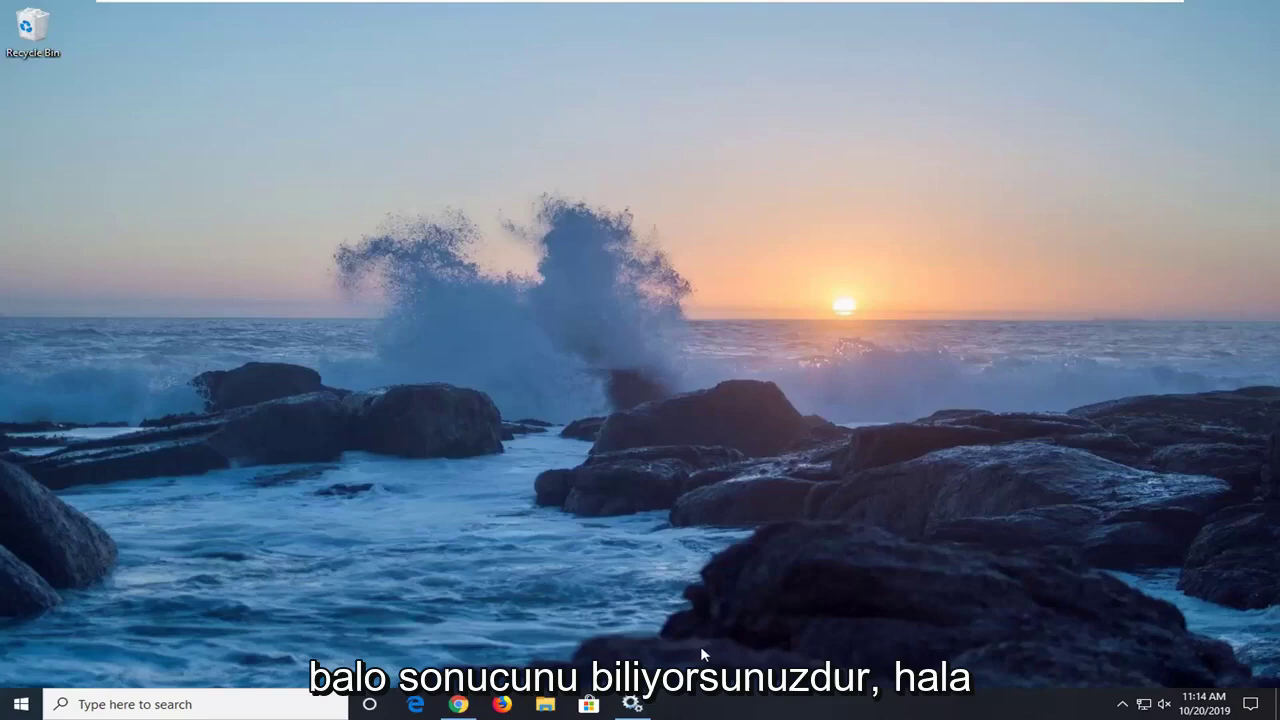
{"action": "left_click", "coordinate": [630, 706]}
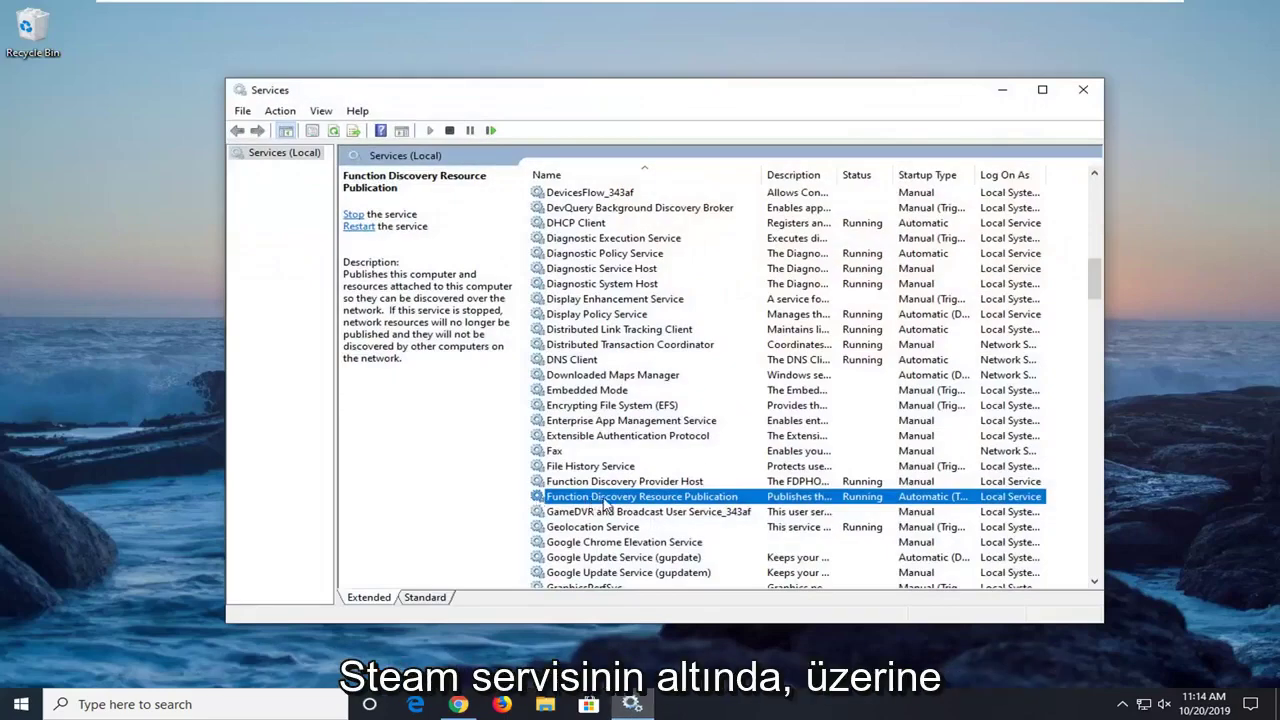
{"action": "double_click", "coordinate": [654, 497]}
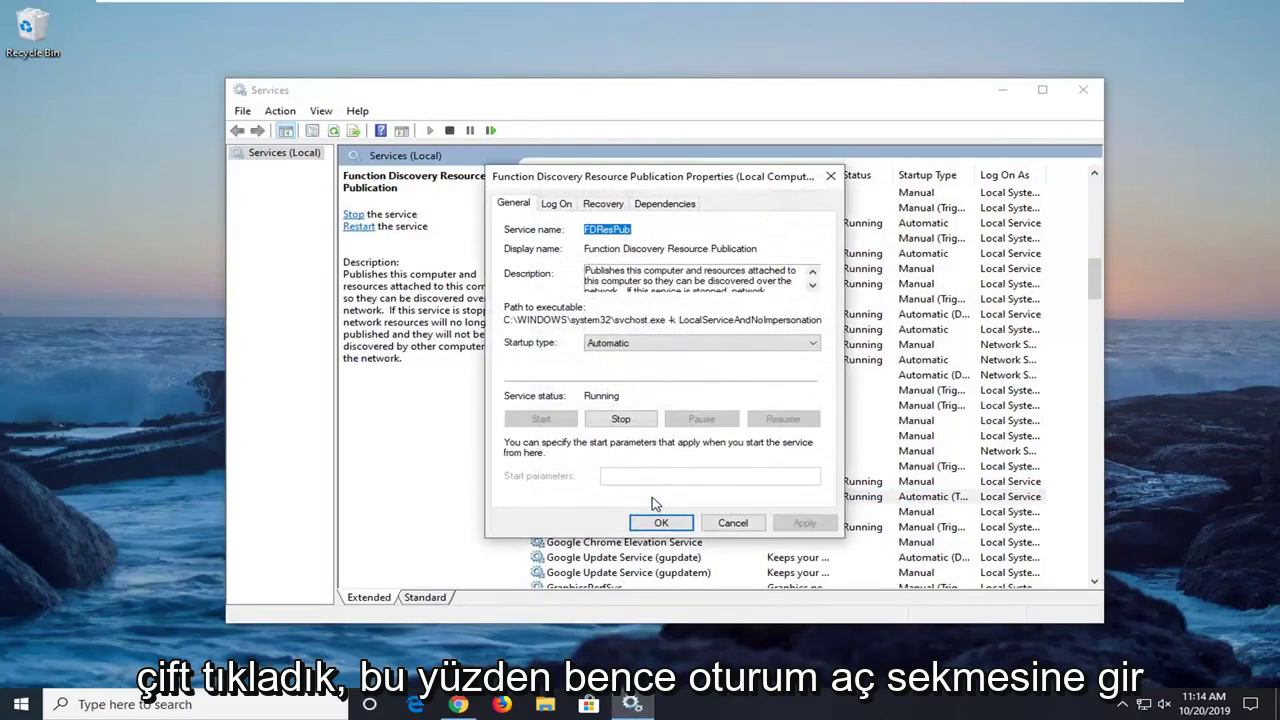
{"action": "left_click", "coordinate": [557, 204]}
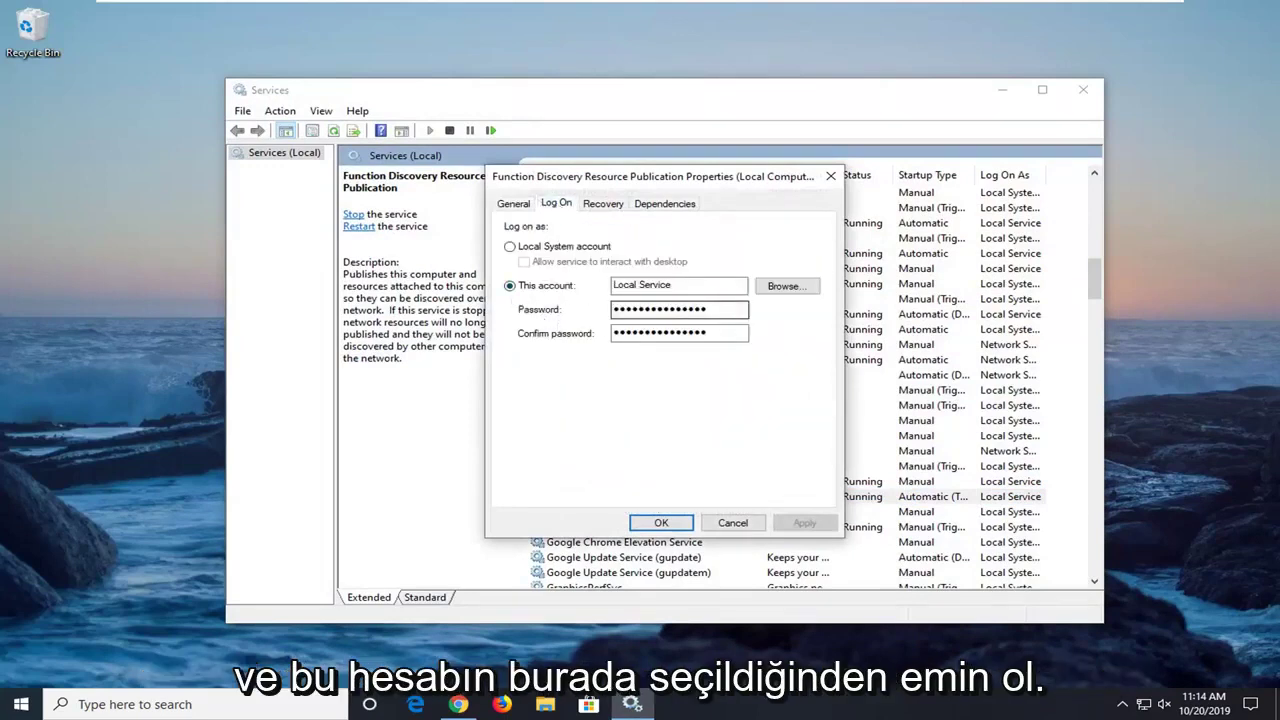
{"action": "left_click", "coordinate": [659, 521]}
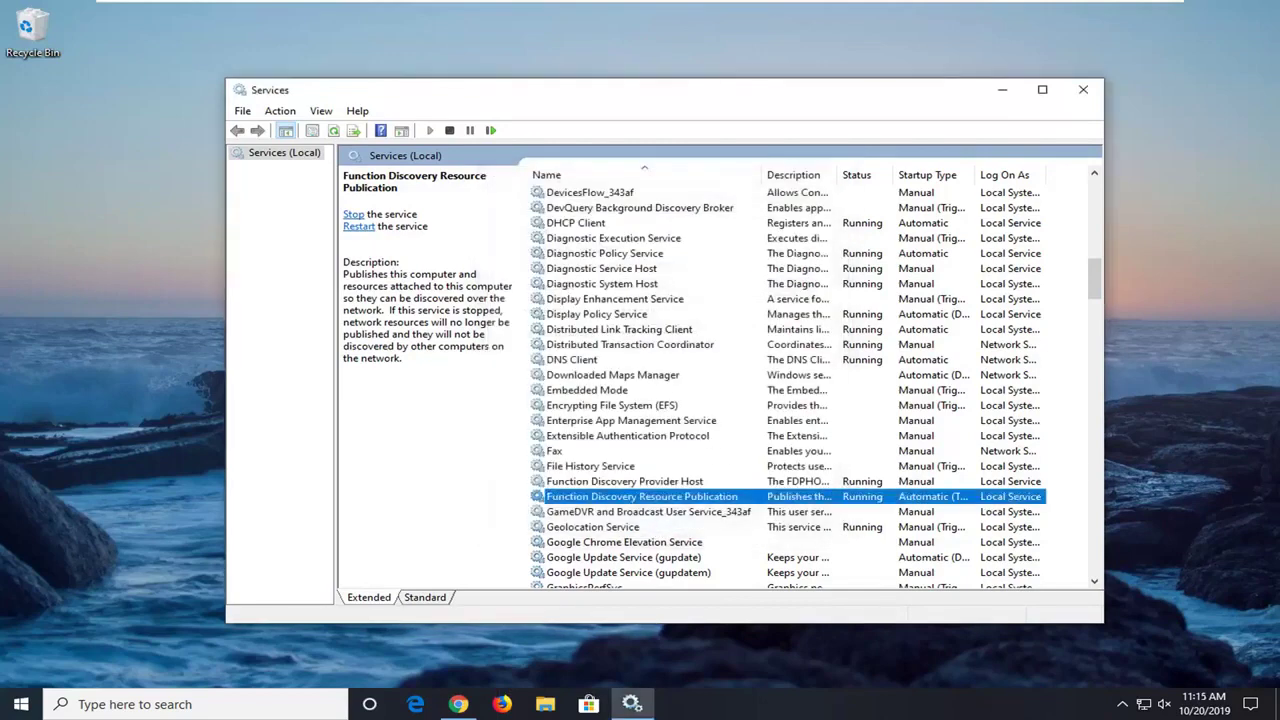
{"action": "left_click", "coordinate": [1083, 90]}
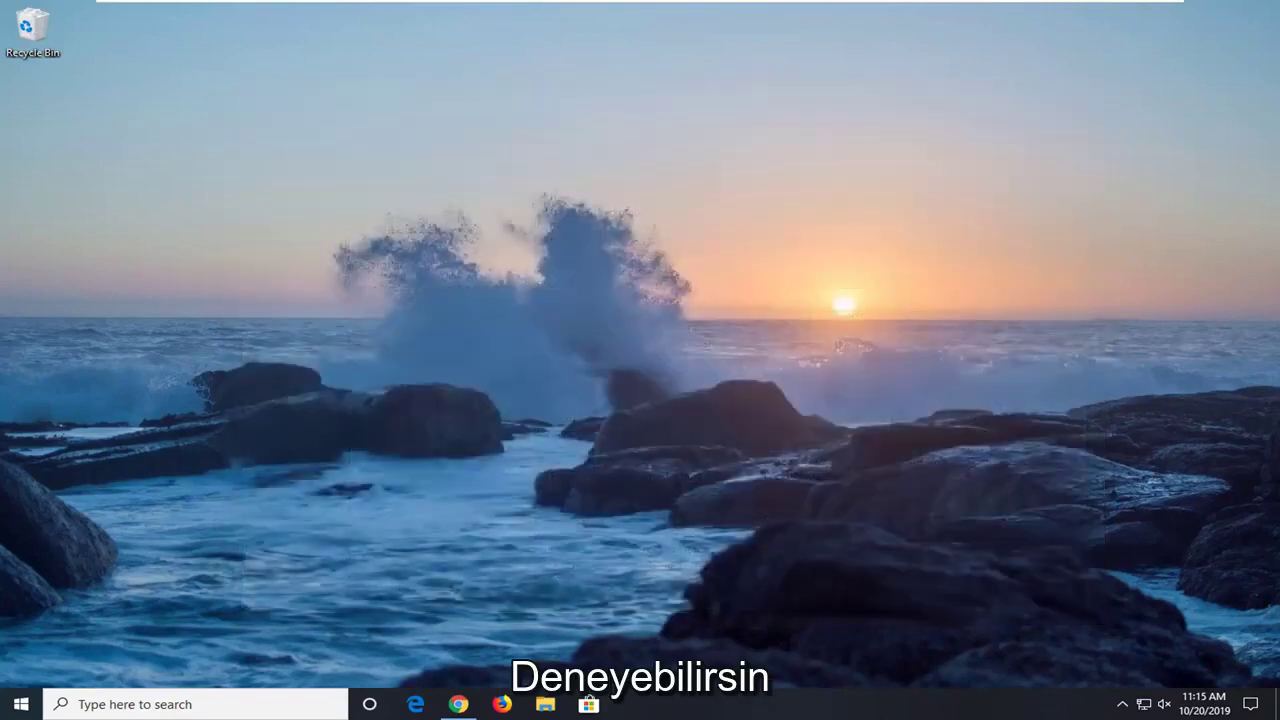
Step: Launch Control Panel from a Start search and bring up its View by choices
{"action": "left_click", "coordinate": [17, 706]}
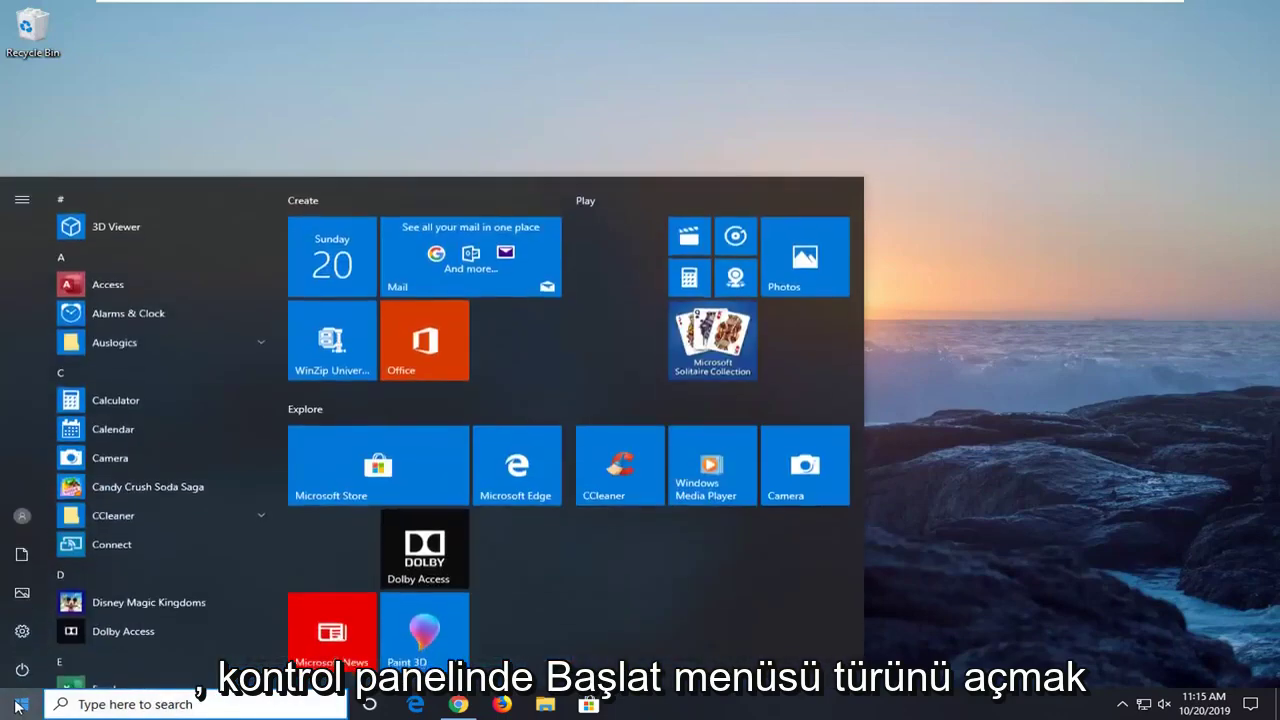
{"action": "type", "text": "dontrol panel"}
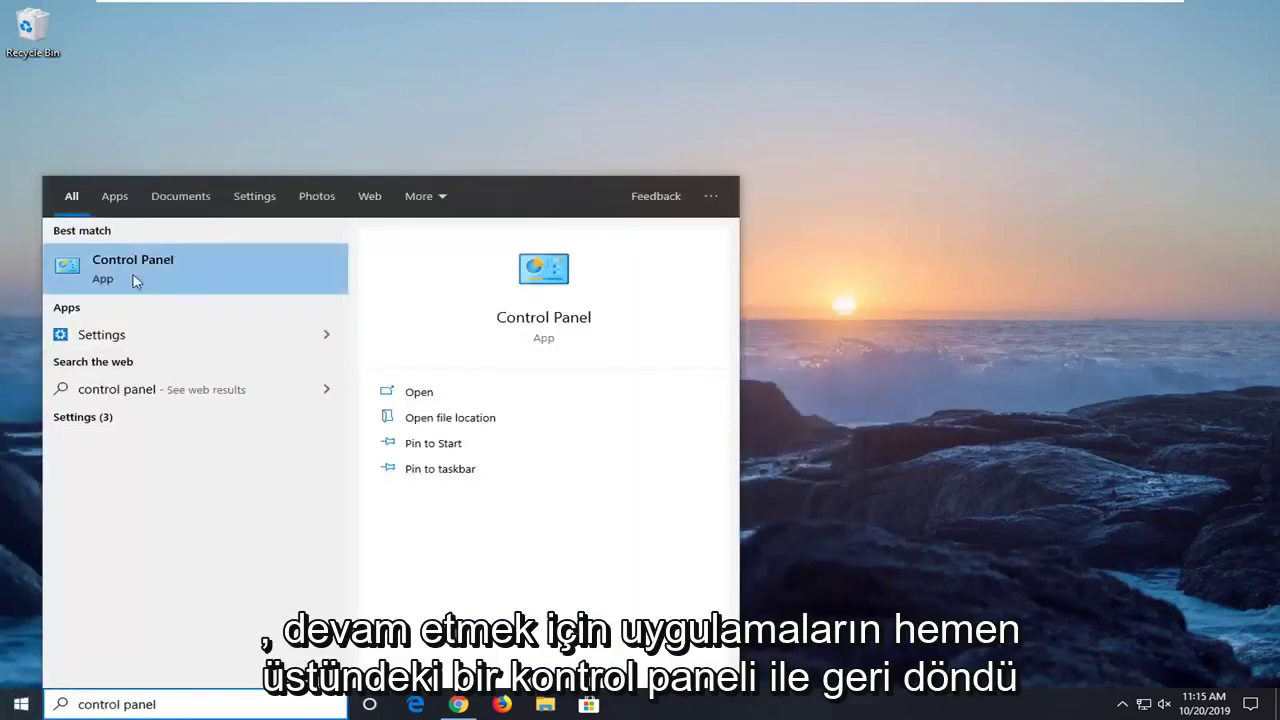
{"action": "left_click", "coordinate": [130, 277]}
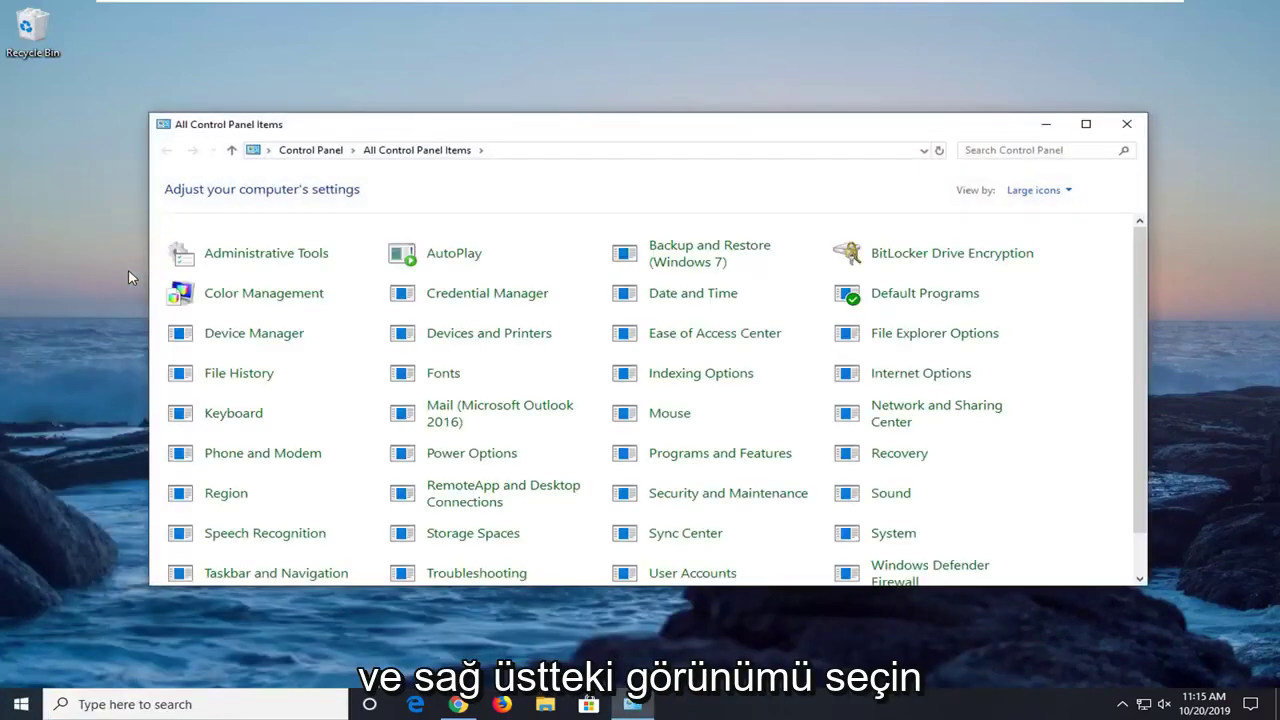
{"action": "left_click", "coordinate": [1035, 192]}
Step: Switch to Category view, then go through Network and Internet to Network Connections
{"action": "left_click", "coordinate": [1060, 203]}
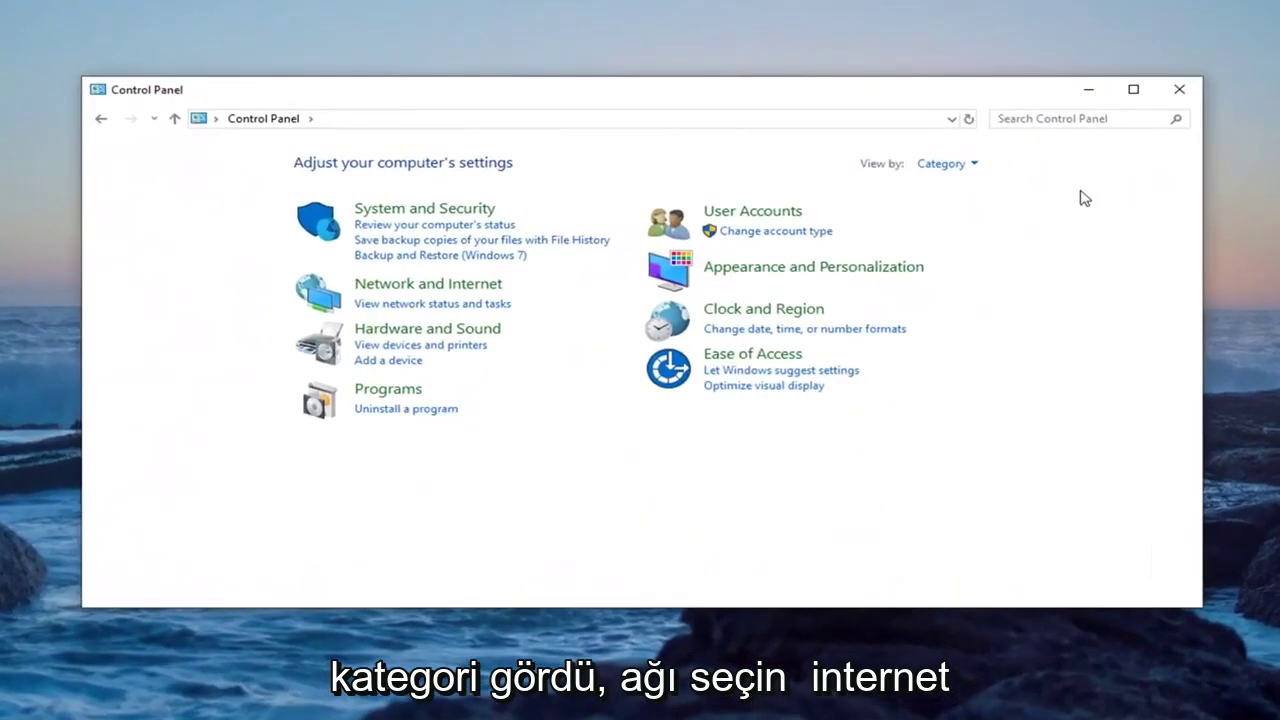
{"action": "left_click", "coordinate": [440, 289]}
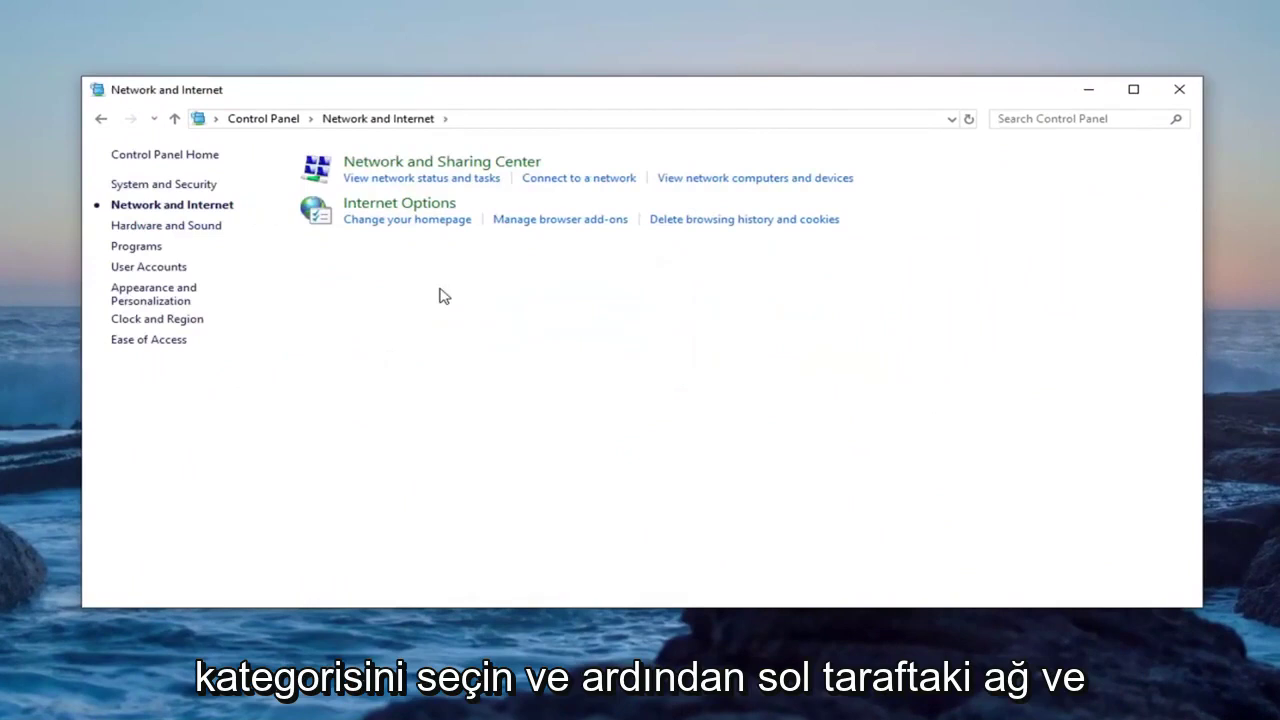
{"action": "left_click", "coordinate": [415, 161]}
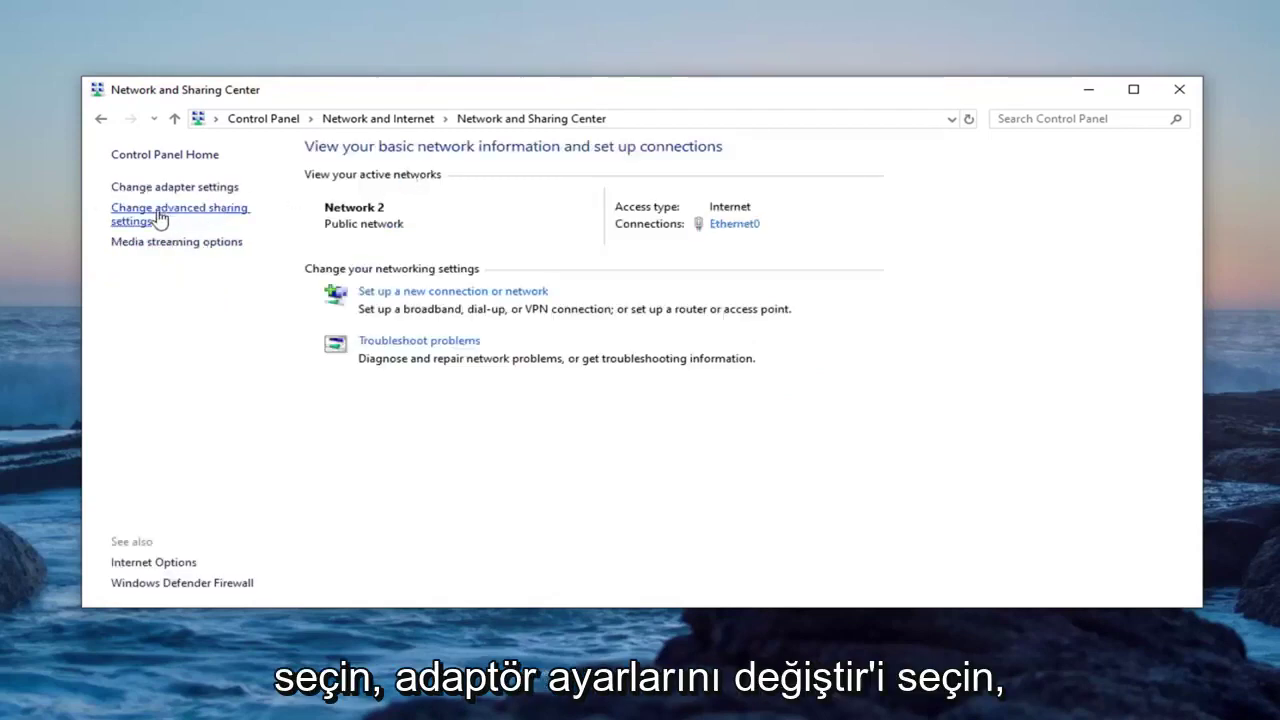
{"action": "left_click", "coordinate": [157, 187]}
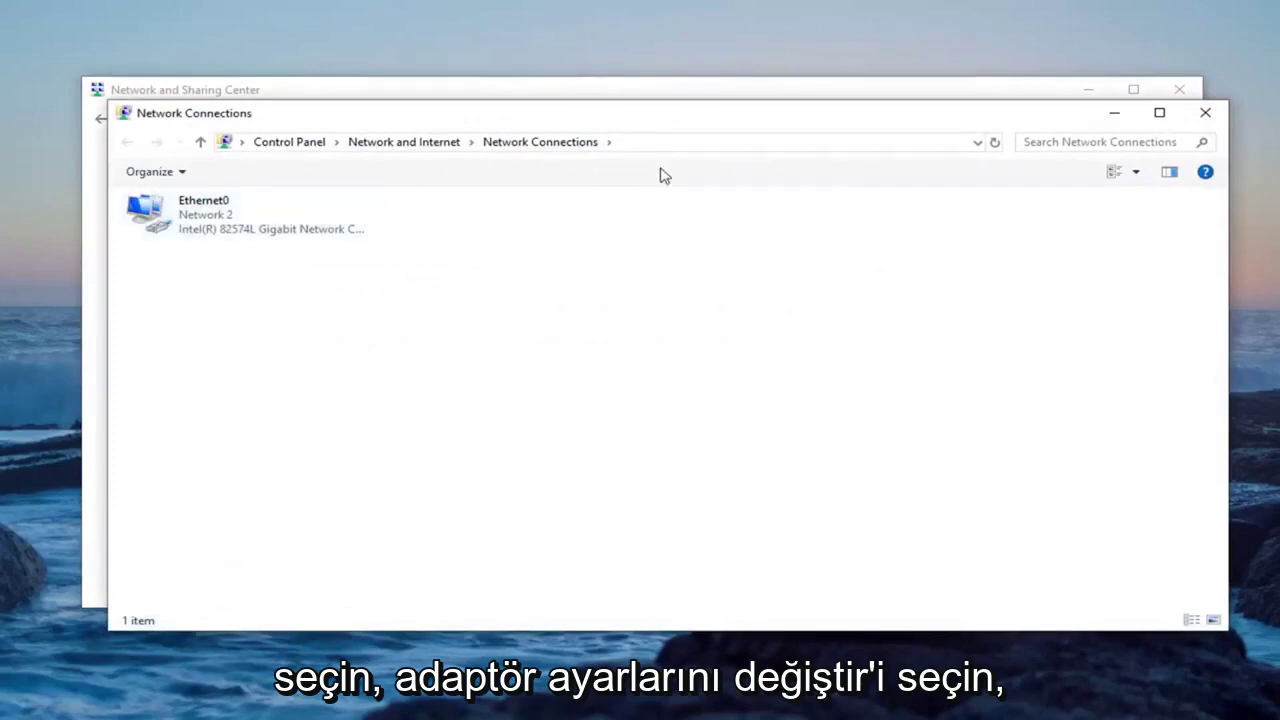
Step: Uncheck Internet Protocol Version 6 (TCP/IPv6) in Ethernet0's properties and save with OK
{"action": "left_click", "coordinate": [215, 213]}
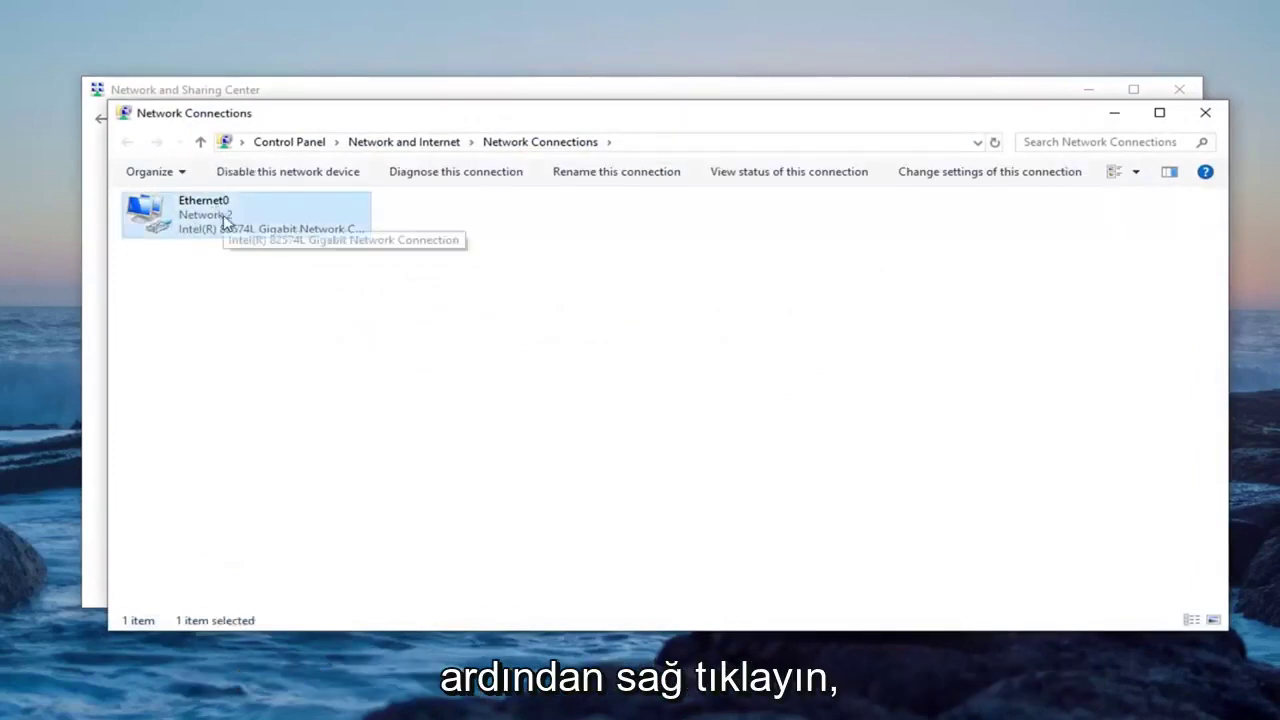
{"action": "right_click", "coordinate": [224, 221]}
{"action": "left_click", "coordinate": [270, 388]}
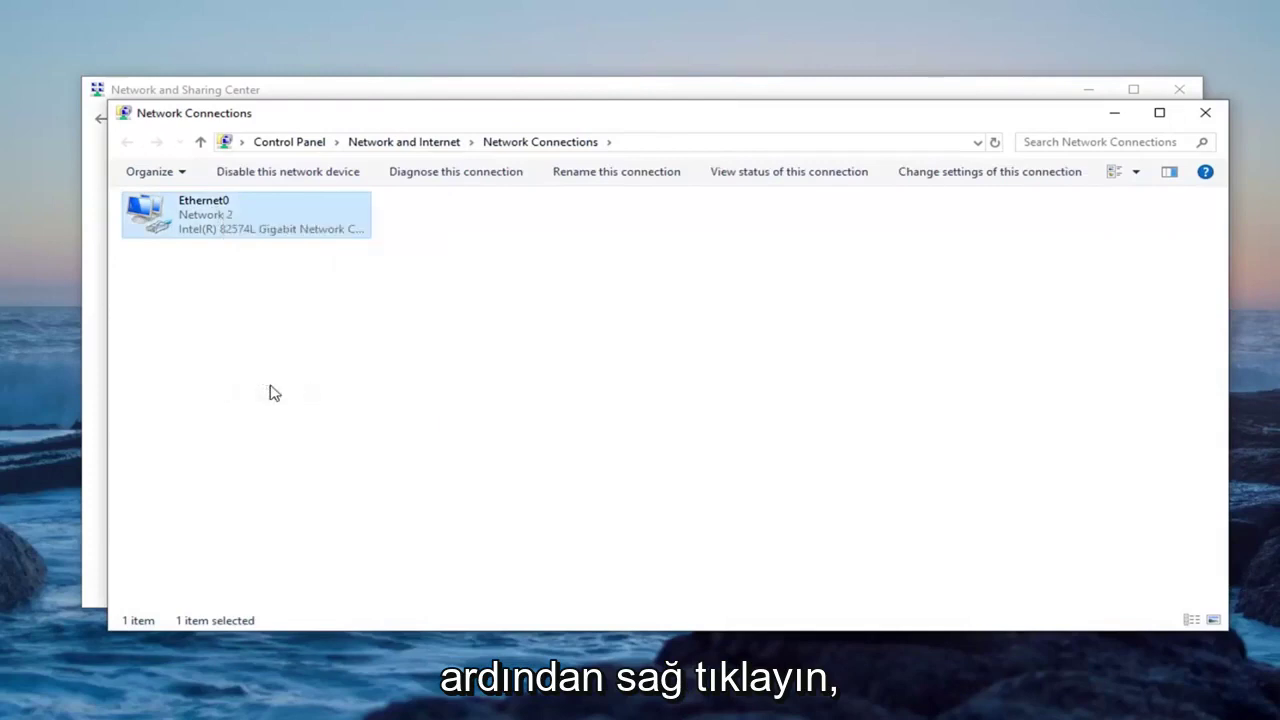
{"action": "left_click_drag", "start_coordinate": [357, 192], "coordinate": [697, 135]}
{"action": "left_click", "coordinate": [598, 368]}
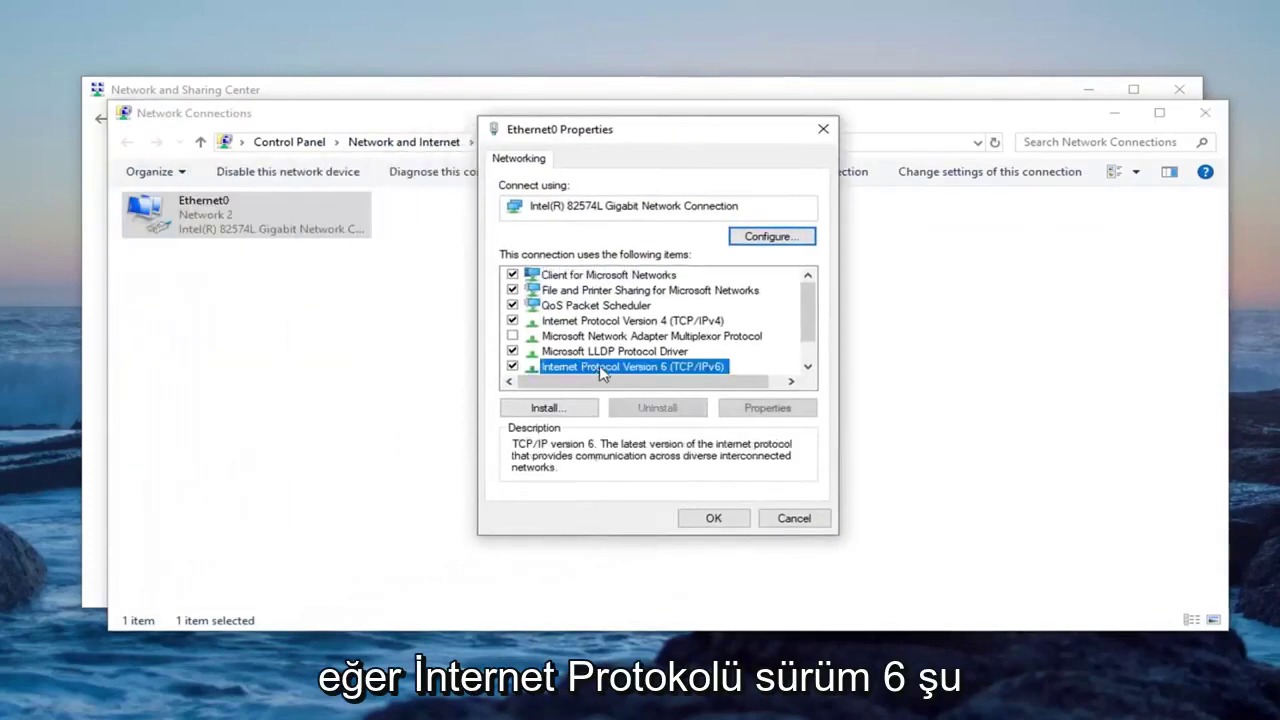
{"action": "scroll", "coordinate": [600, 370], "scroll_direction": "down", "scroll_amount": 1}
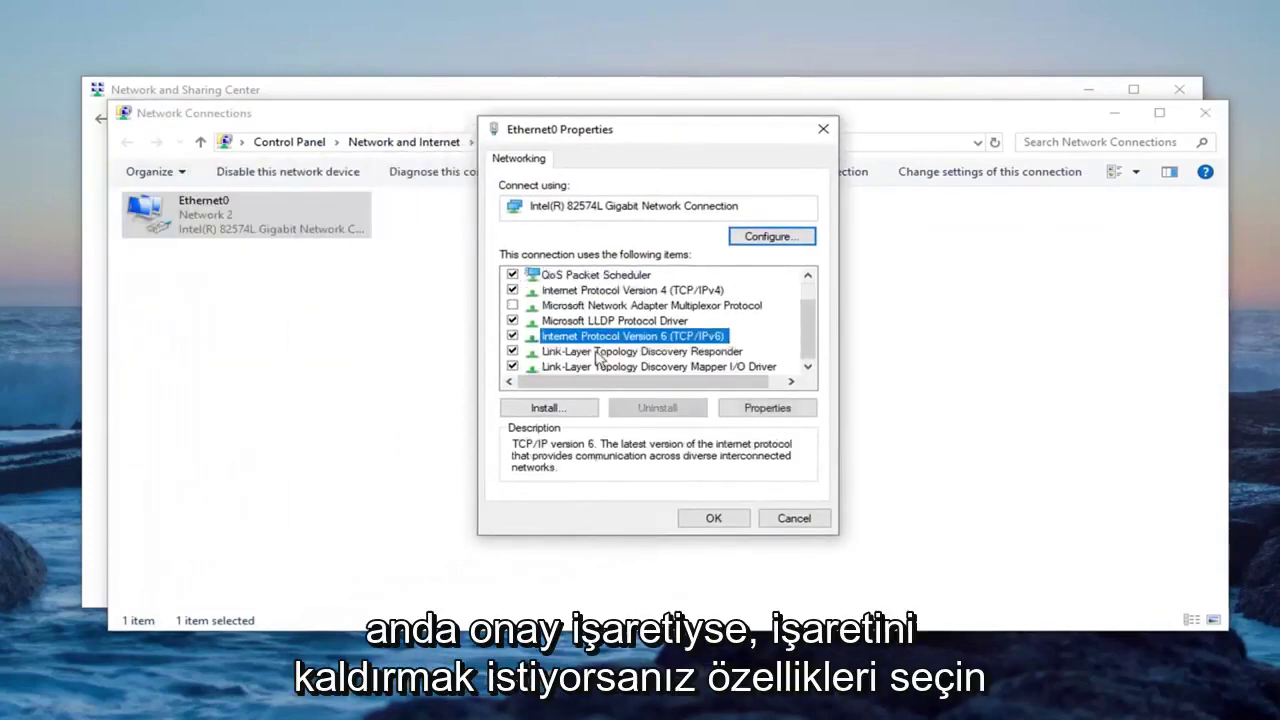
{"action": "left_click", "coordinate": [513, 337]}
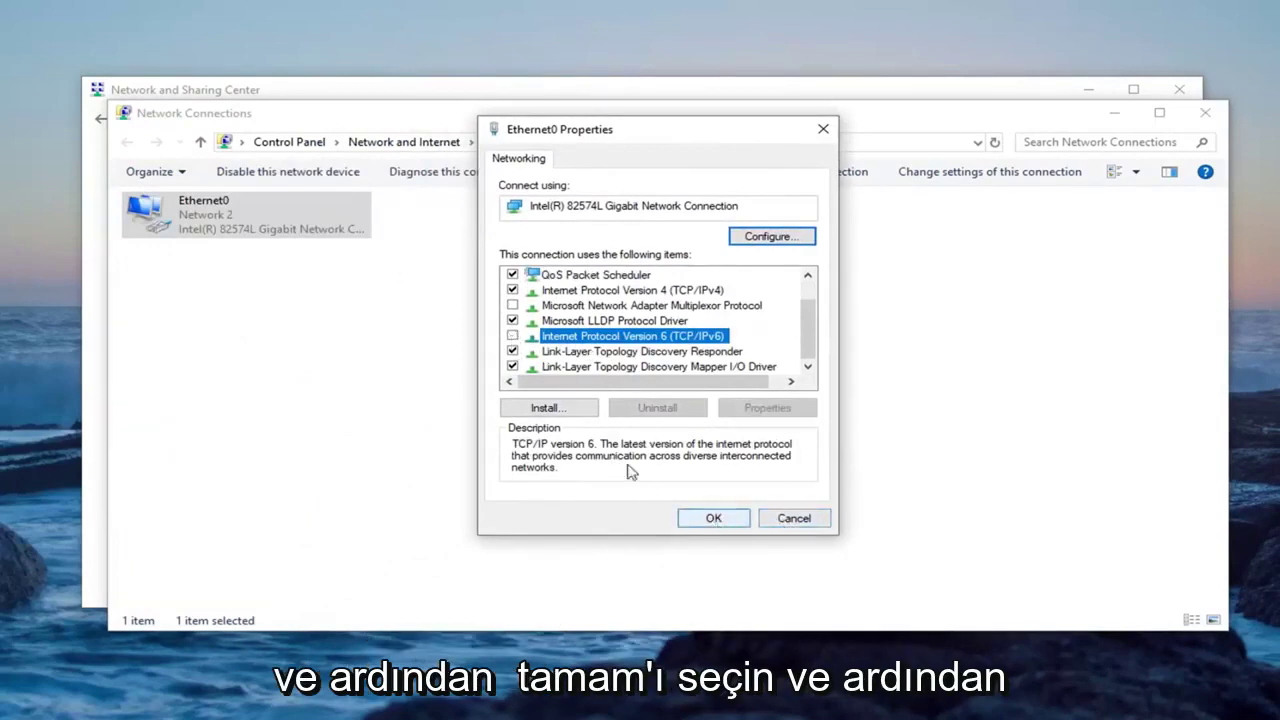
{"action": "left_click", "coordinate": [710, 518]}
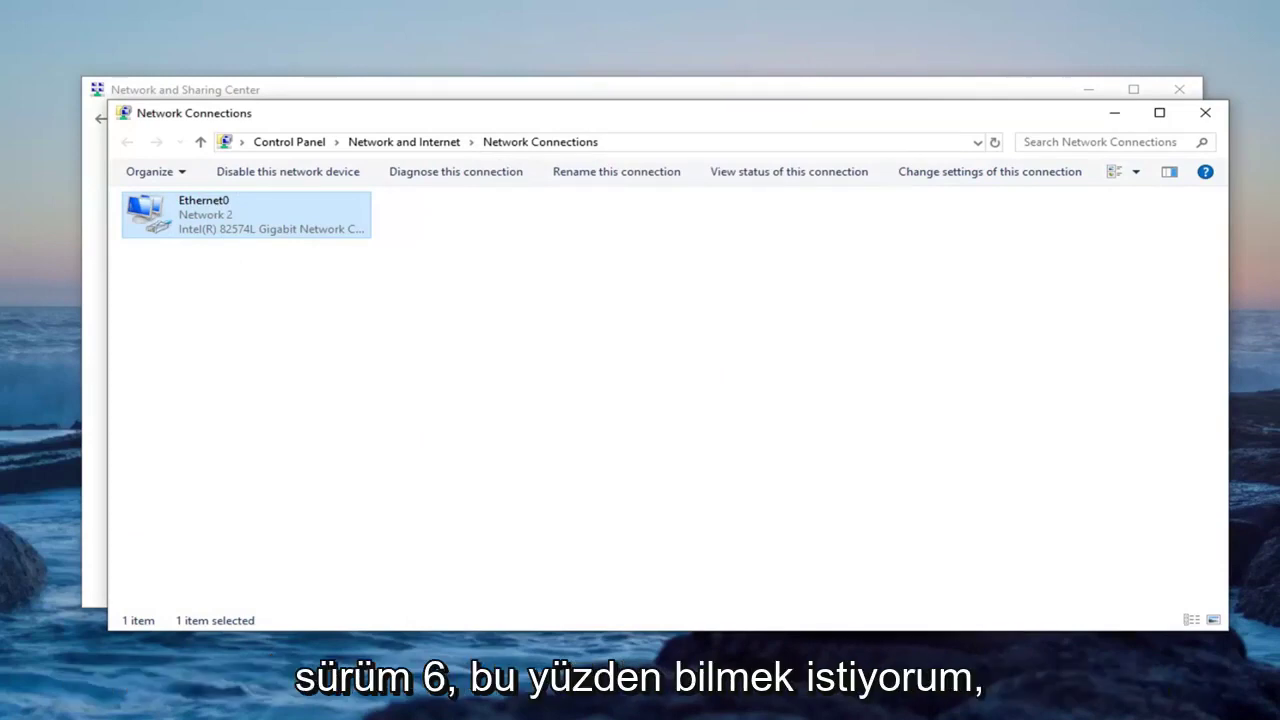
Step: Close both network windows and open Turn Windows features on or off via a search for 'windows feature'
{"action": "left_click", "coordinate": [1205, 112]}
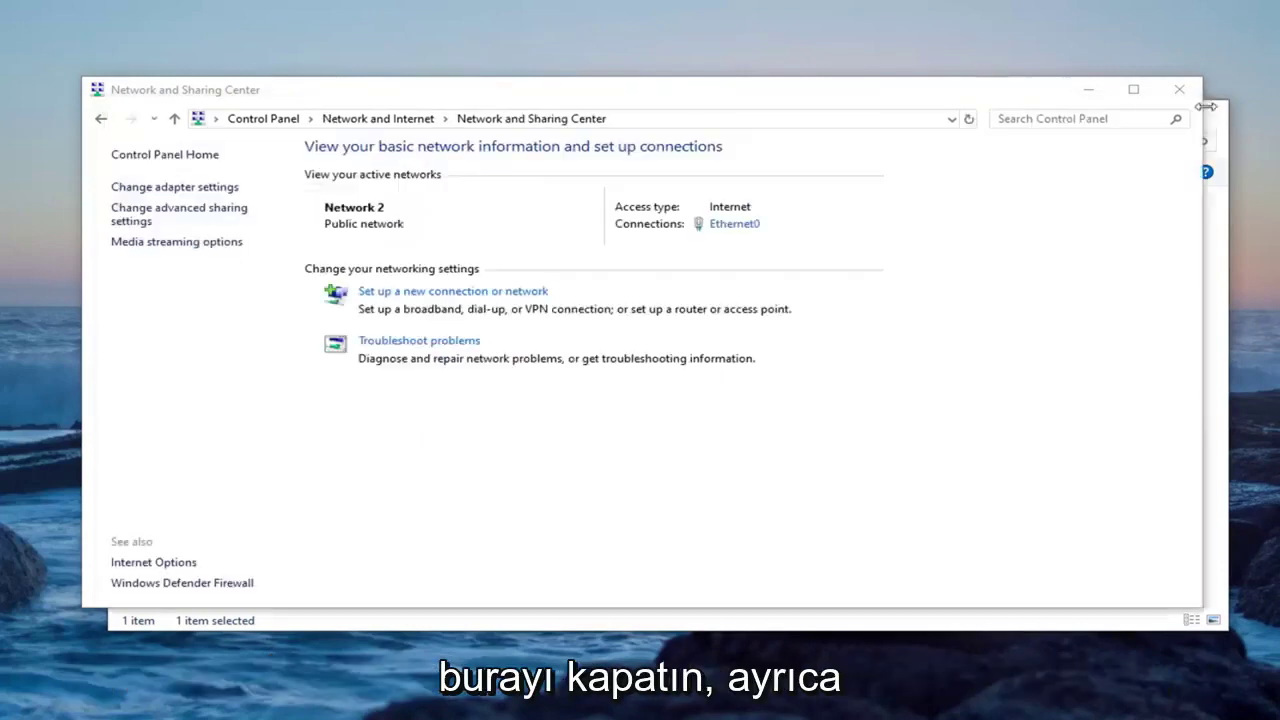
{"action": "left_click", "coordinate": [1179, 89]}
{"action": "key", "text": "super"}
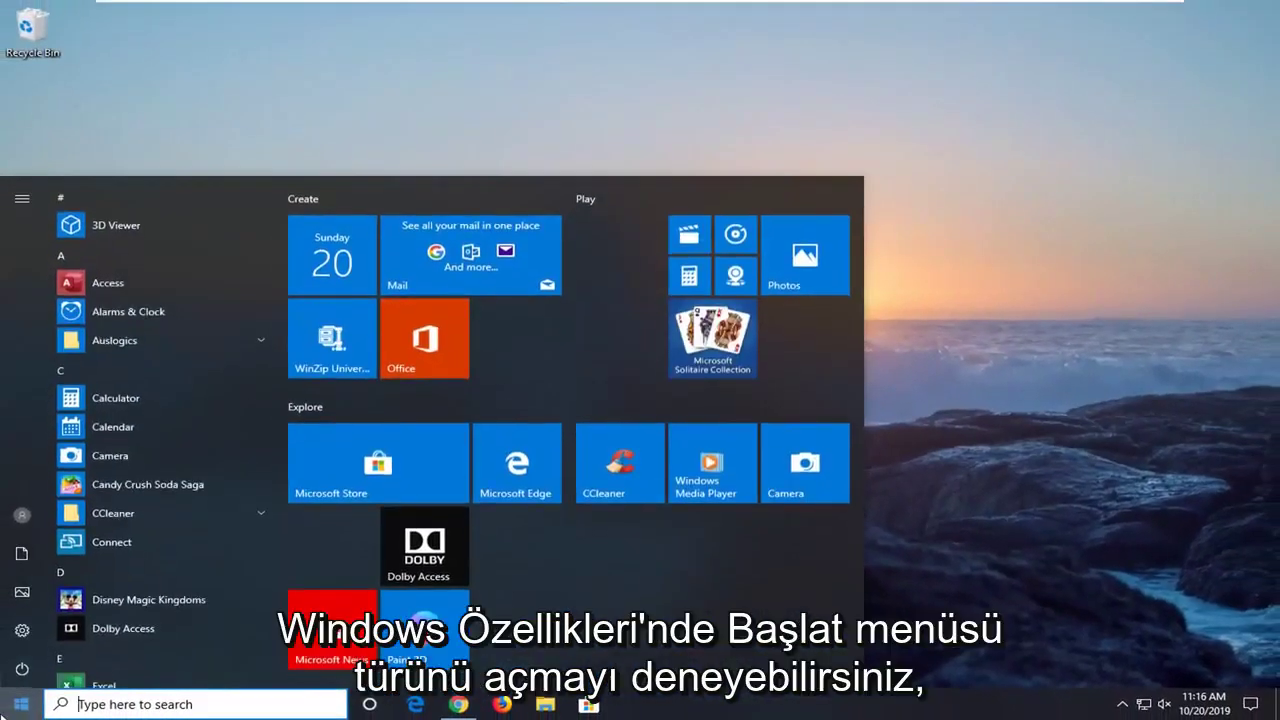
{"action": "type", "text": "windows fe"}
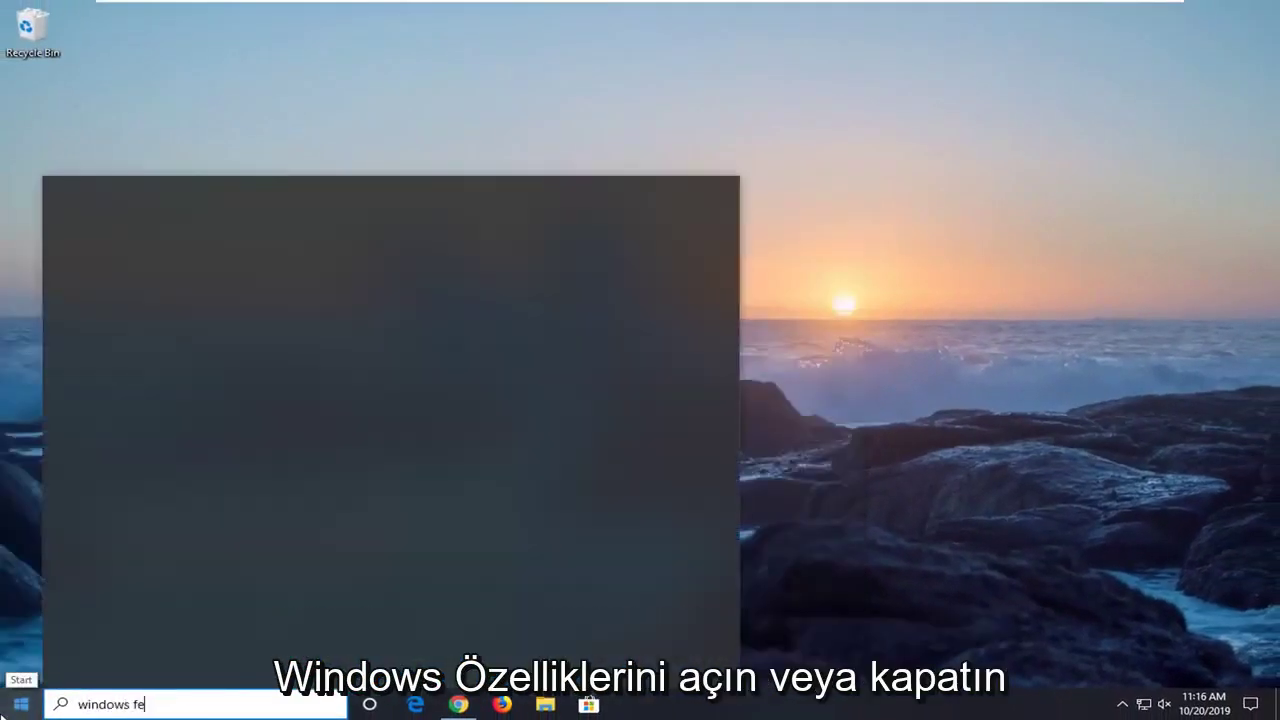
{"action": "type", "text": "ature"}
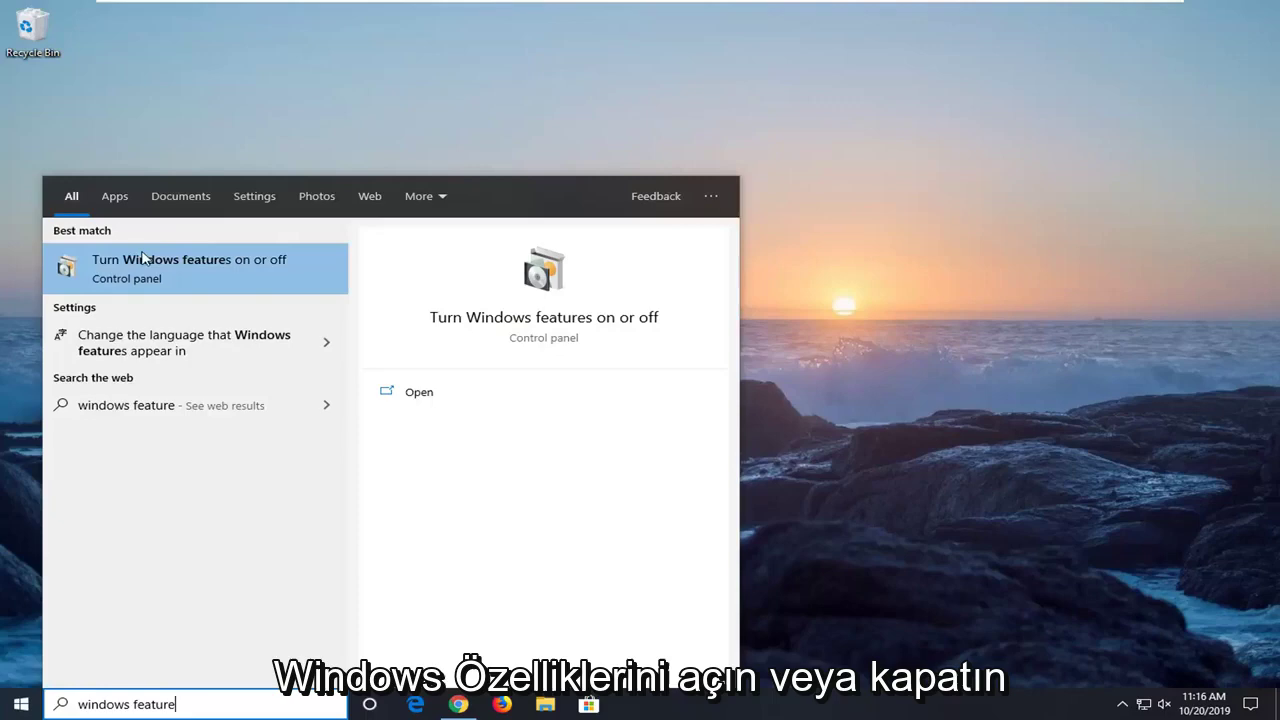
{"action": "left_click", "coordinate": [152, 268]}
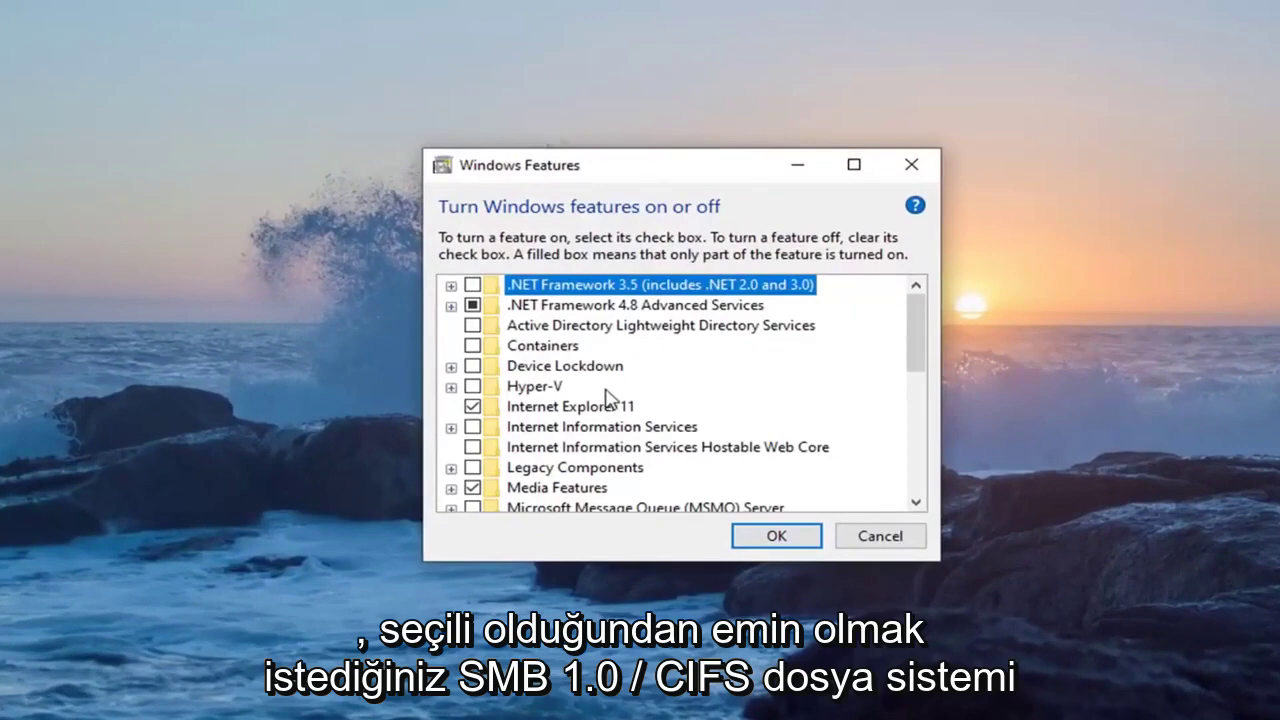
Step: Scroll the features list and select SMB 1.0/CIFS File Sharing Support
{"action": "scroll", "coordinate": [622, 400], "scroll_direction": "down", "scroll_amount": 2}
{"action": "scroll", "coordinate": [630, 410], "scroll_direction": "down", "scroll_amount": 2}
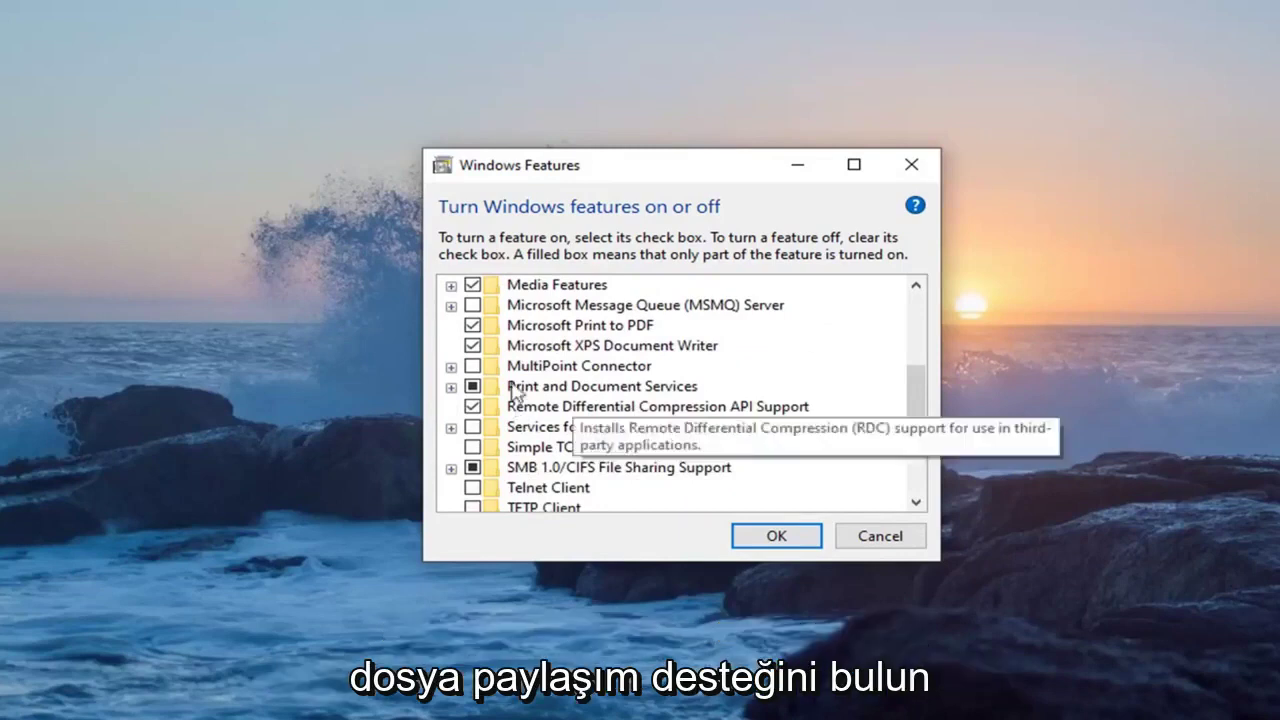
{"action": "left_click", "coordinate": [478, 474]}
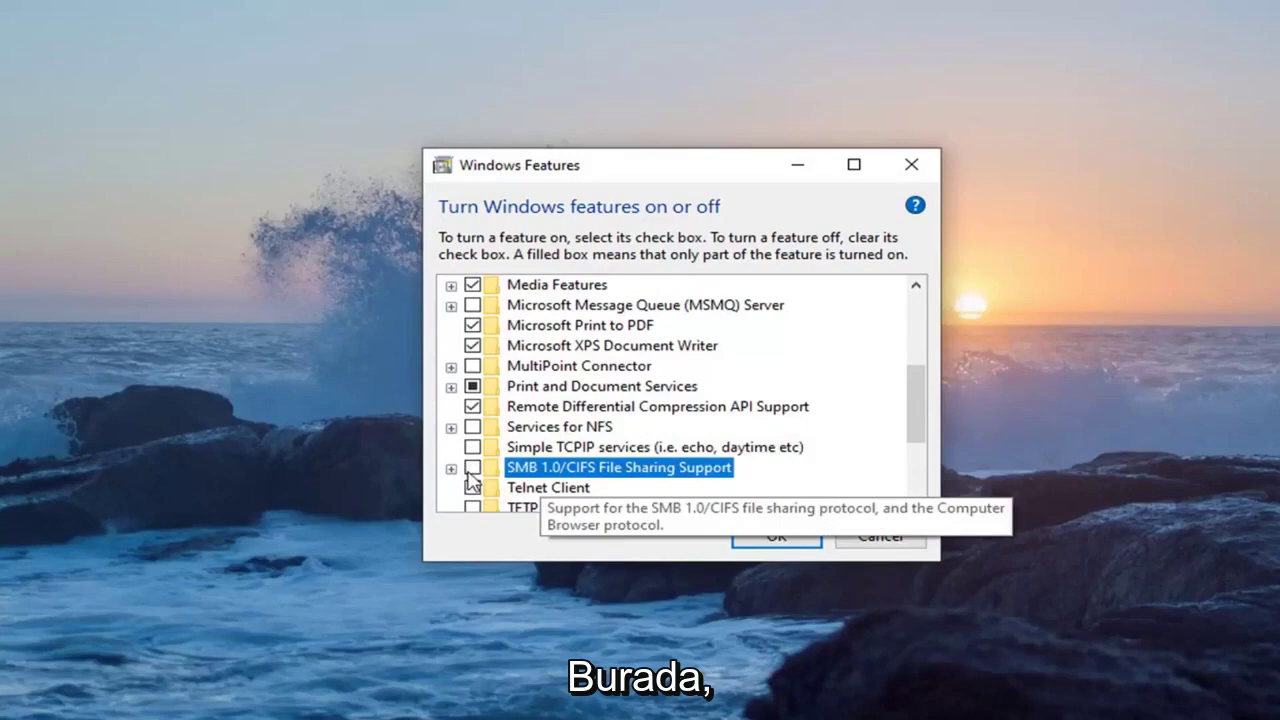